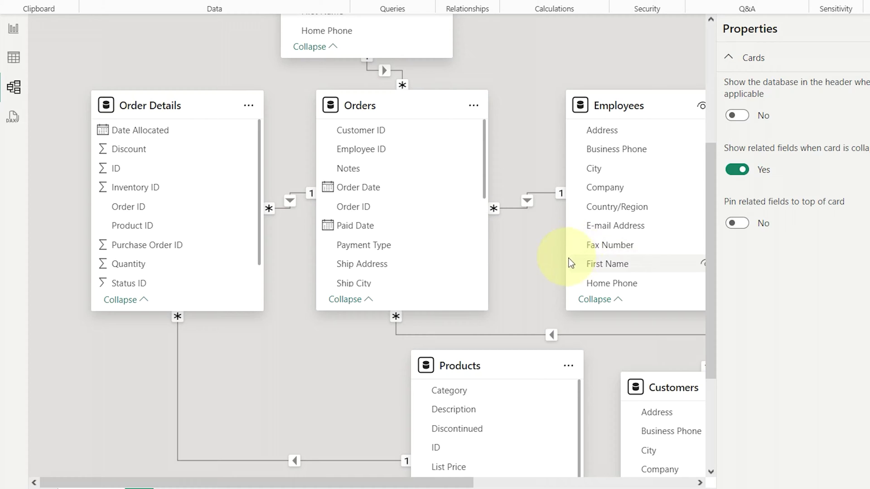
Scroll up and down through the existing model diagram
{"action": "scroll", "coordinate": [525, 249], "scroll_direction": "down", "scroll_amount": 3}
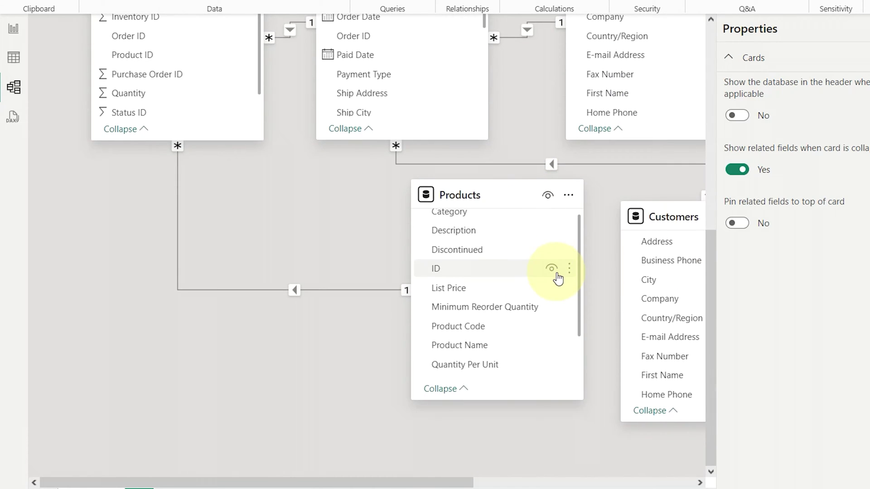
{"action": "scroll", "coordinate": [558, 273], "scroll_direction": "down", "scroll_amount": 1}
{"action": "scroll", "coordinate": [559, 275], "scroll_direction": "up", "scroll_amount": 1}
{"action": "scroll", "coordinate": [352, 175], "scroll_direction": "up", "scroll_amount": 7}
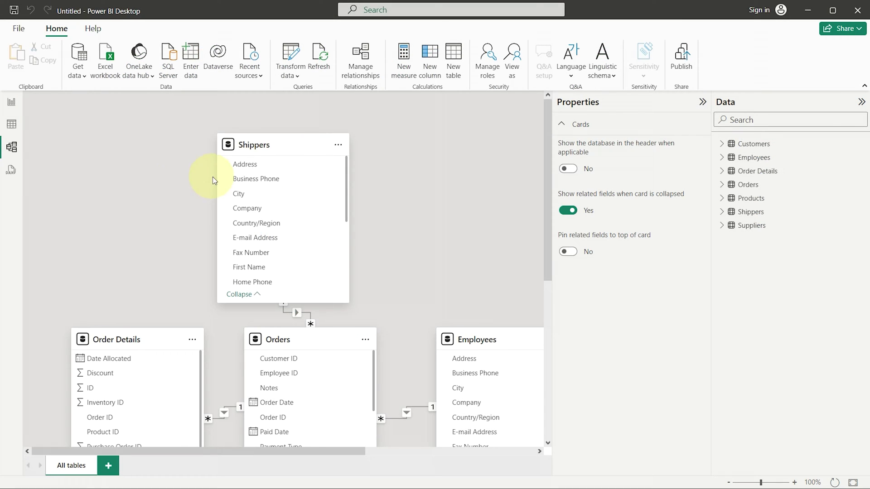
{"action": "scroll", "coordinate": [180, 197], "scroll_direction": "down", "scroll_amount": 3}
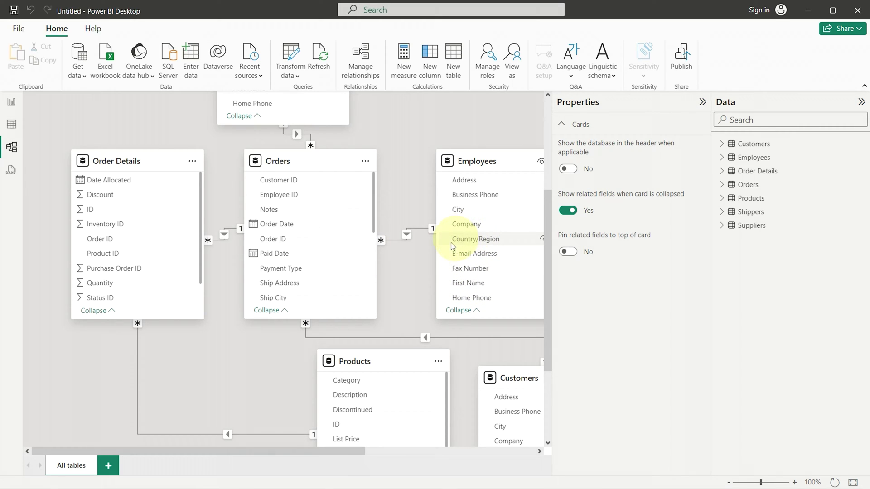
{"action": "scroll", "coordinate": [419, 276], "scroll_direction": "down", "scroll_amount": 3}
{"action": "scroll", "coordinate": [428, 292], "scroll_direction": "down", "scroll_amount": 1}
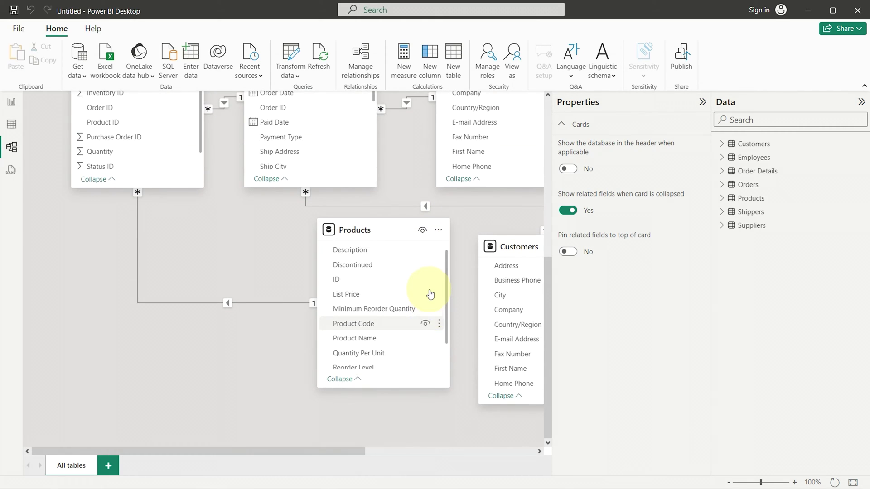
{"action": "scroll", "coordinate": [430, 294], "scroll_direction": "up", "scroll_amount": 1}
{"action": "scroll", "coordinate": [272, 213], "scroll_direction": "up", "scroll_amount": 7}
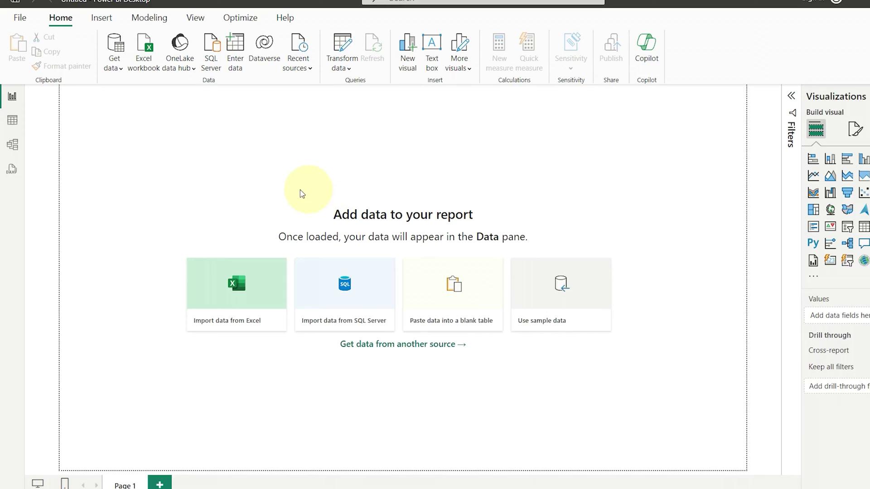
Connect to the Northwind.accdb file through the Access database connector
{"action": "left_click", "coordinate": [131, 22]}
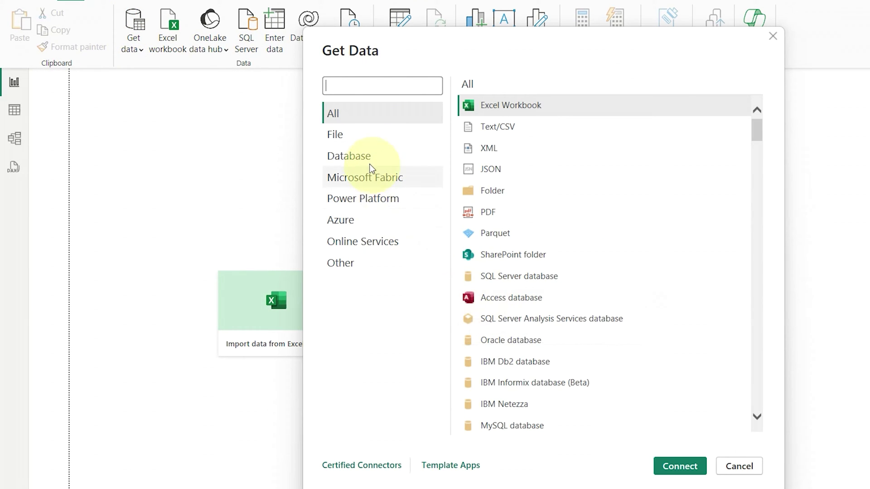
{"action": "left_click", "coordinate": [358, 158]}
{"action": "double_click", "coordinate": [511, 127]}
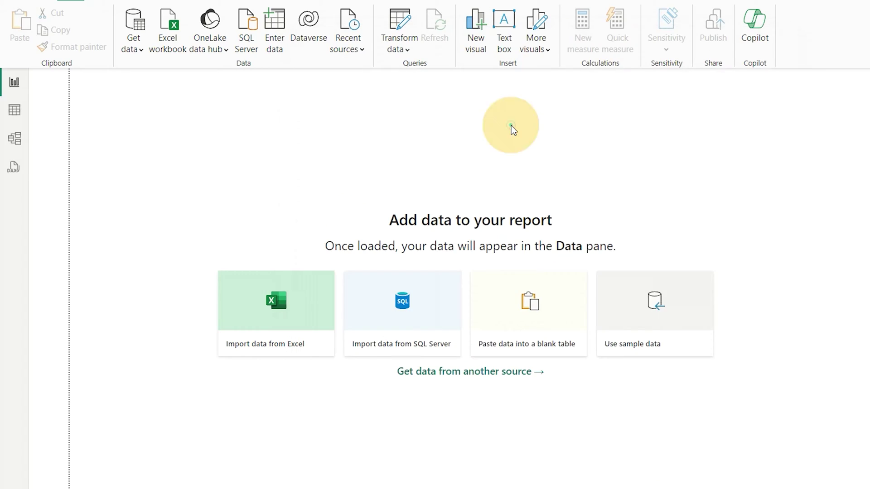
{"action": "left_click", "coordinate": [464, 240]}
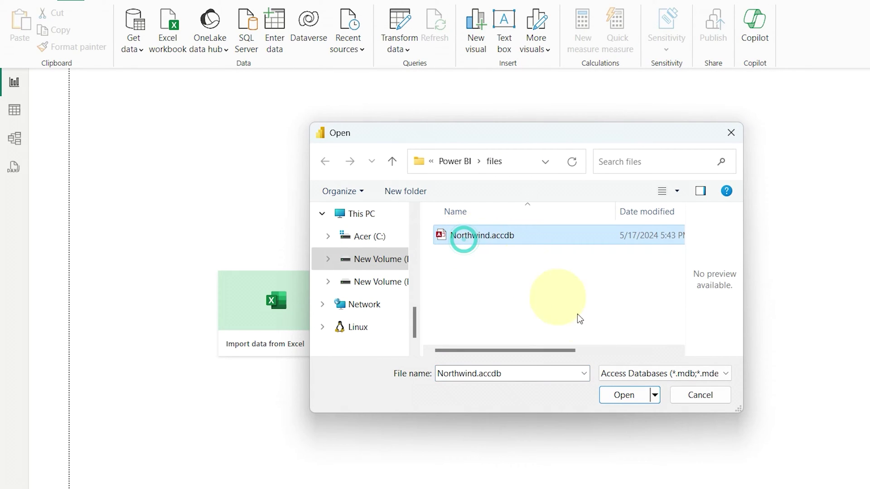
{"action": "left_click", "coordinate": [624, 395]}
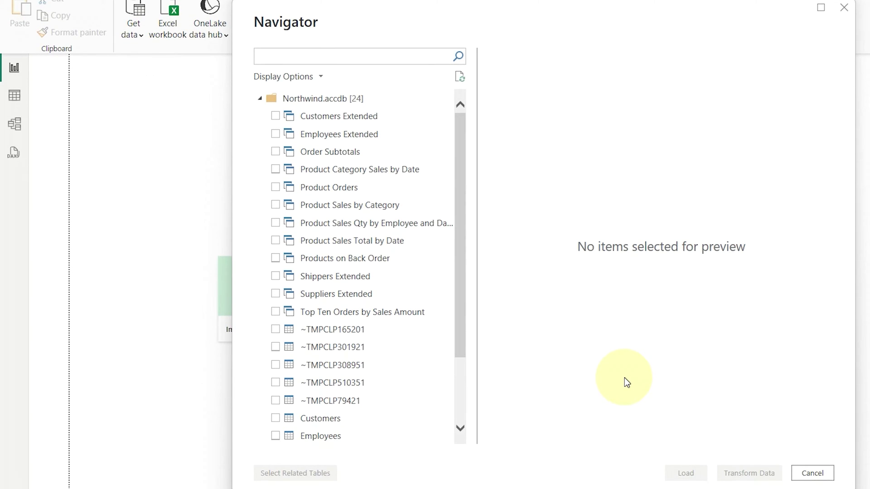
Tick Customers, Employees, Order Details, Orders, Products, Shippers and Suppliers in Navigator, then load them
{"action": "left_click_drag", "start_coordinate": [462, 345], "coordinate": [460, 408]}
{"action": "left_click", "coordinate": [278, 332]}
{"action": "left_click", "coordinate": [281, 351]}
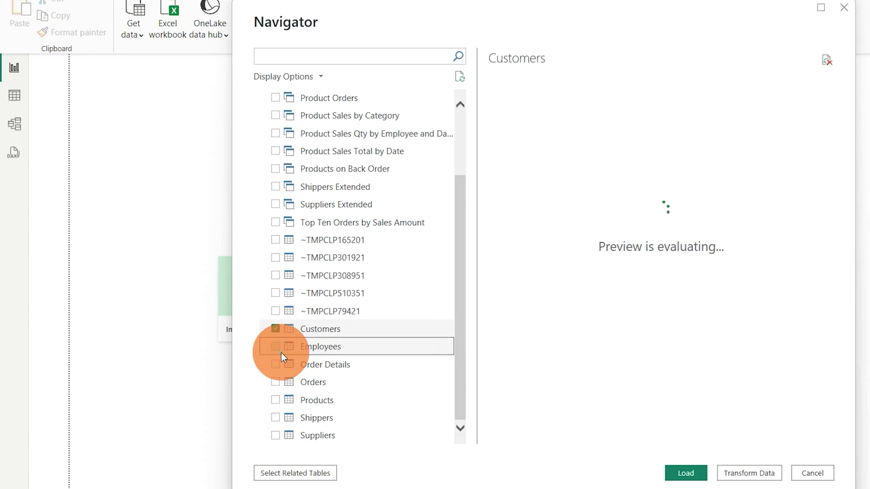
{"action": "left_click", "coordinate": [275, 364]}
{"action": "left_click", "coordinate": [275, 346]}
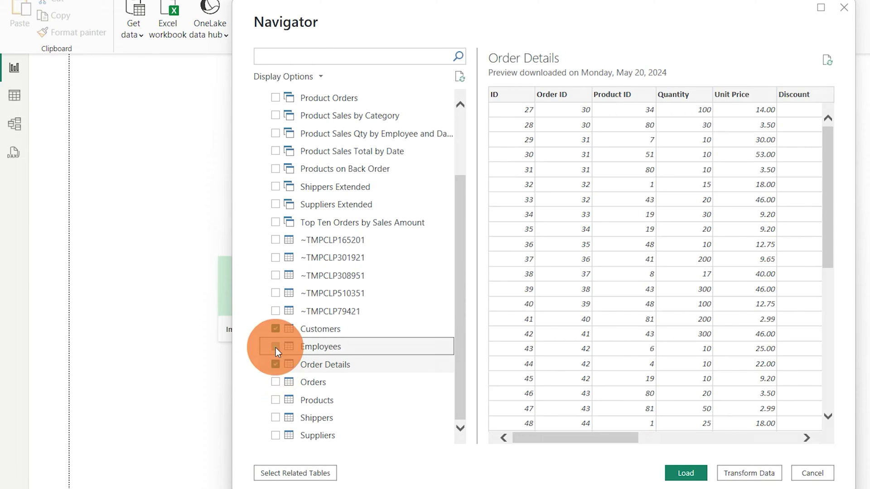
{"action": "left_click", "coordinate": [276, 382]}
{"action": "left_click", "coordinate": [276, 400]}
{"action": "left_click", "coordinate": [275, 417]}
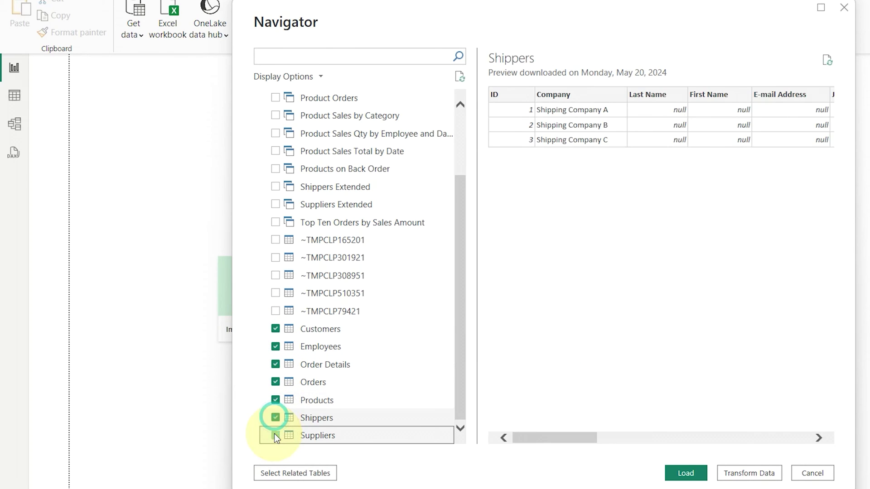
{"action": "left_click", "coordinate": [275, 435]}
{"action": "left_click", "coordinate": [685, 473]}
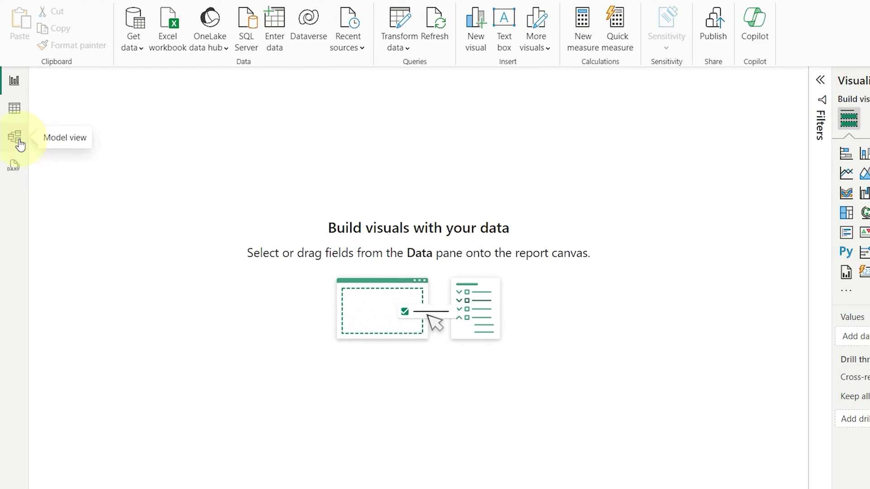
Switch to Model view and inspect the Order Details–Orders relationship in the diagram
{"action": "left_click", "coordinate": [19, 141]}
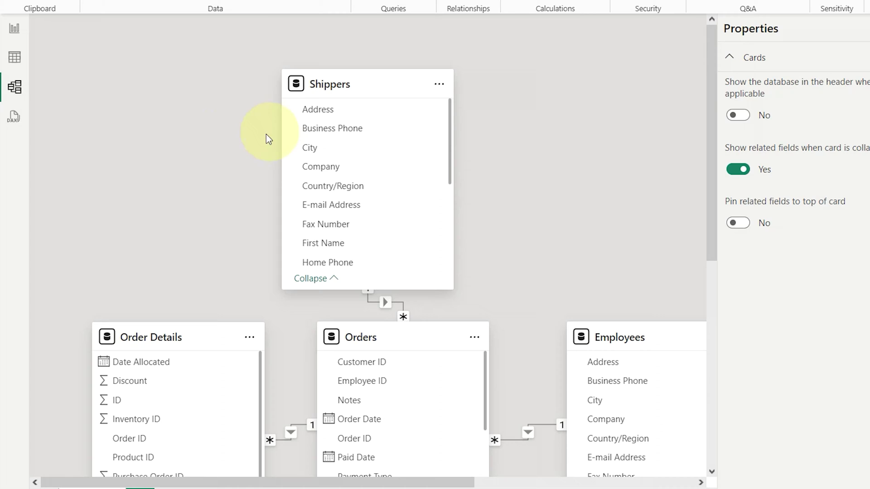
{"action": "scroll", "coordinate": [234, 151], "scroll_direction": "down", "scroll_amount": 5}
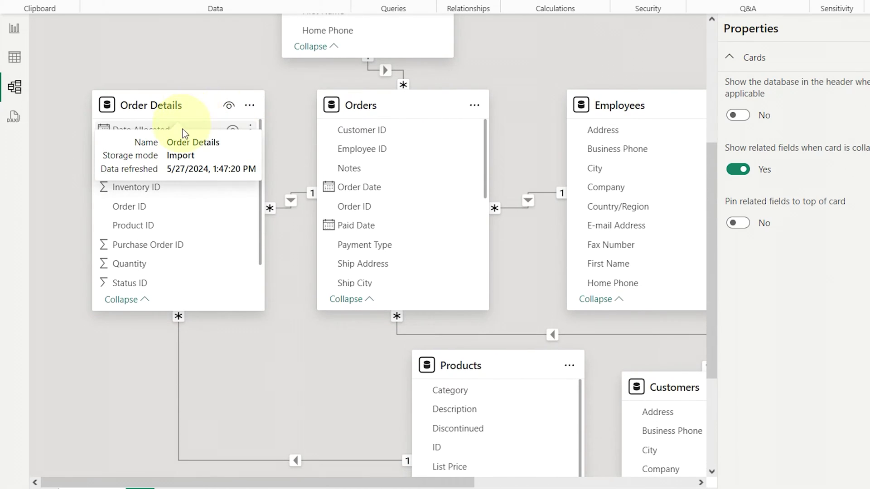
{"action": "left_click", "coordinate": [290, 211]}
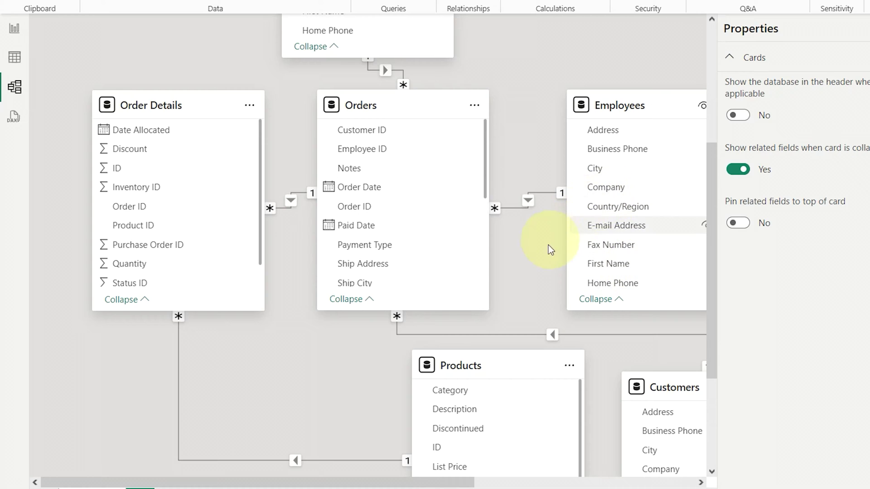
{"action": "scroll", "coordinate": [545, 256], "scroll_direction": "down", "scroll_amount": 3}
{"action": "scroll", "coordinate": [557, 276], "scroll_direction": "down", "scroll_amount": 2}
{"action": "scroll", "coordinate": [557, 275], "scroll_direction": "up", "scroll_amount": 2}
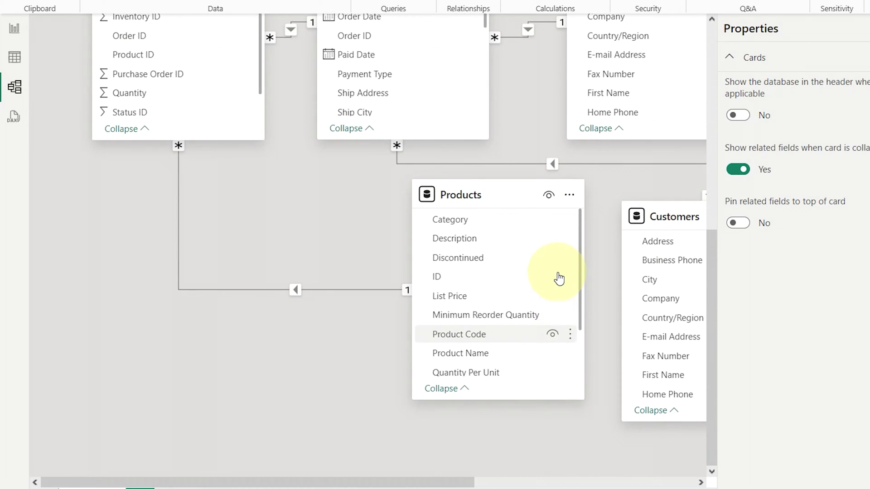
{"action": "scroll", "coordinate": [354, 179], "scroll_direction": "up", "scroll_amount": 5}
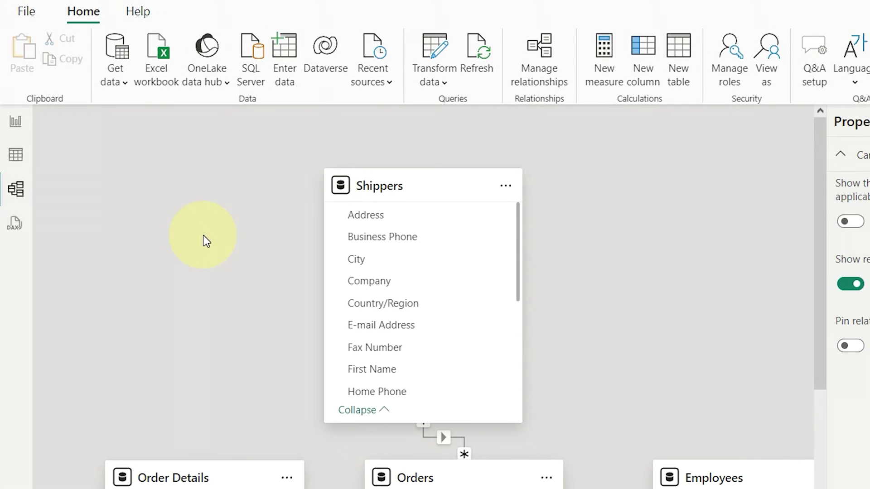
Open Options from Options and settings and select CURRENT FILE Data Load
{"action": "left_click", "coordinate": [23, 13]}
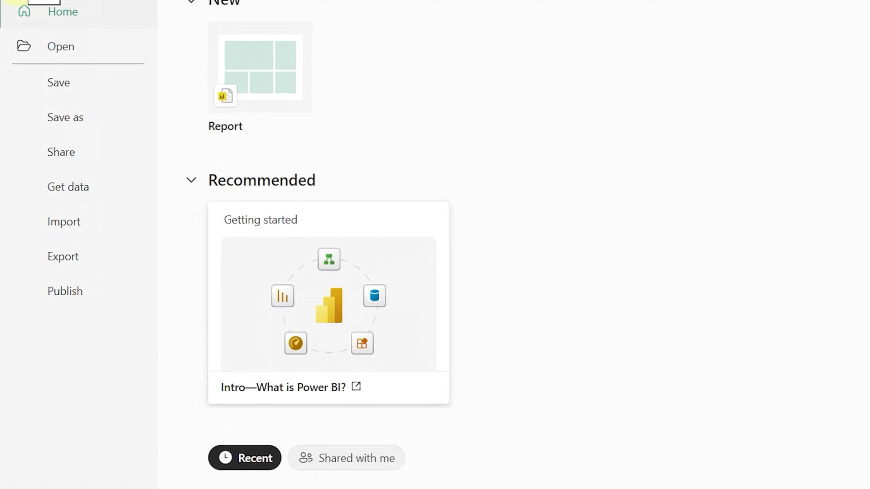
{"action": "left_click", "coordinate": [65, 447]}
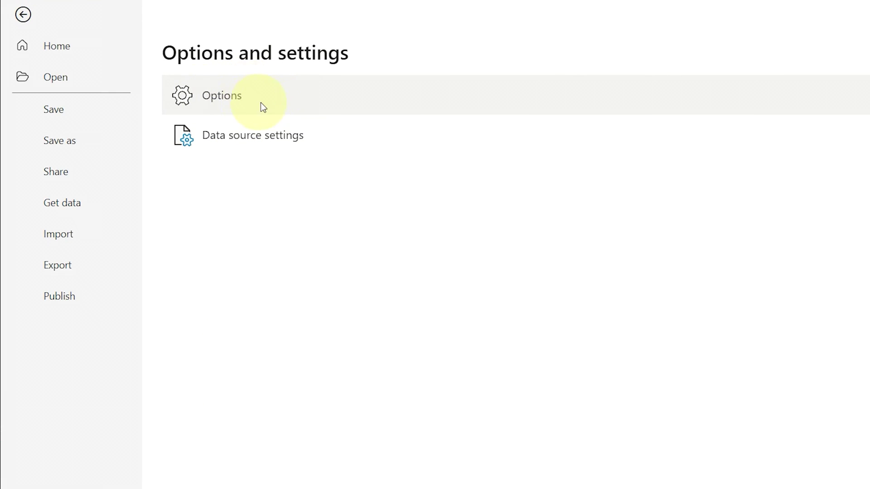
{"action": "left_click", "coordinate": [251, 97]}
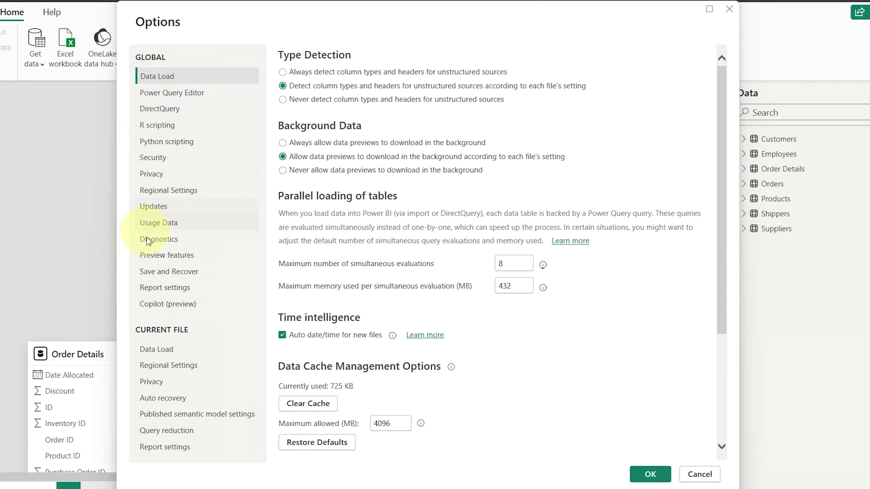
{"action": "left_click", "coordinate": [171, 349]}
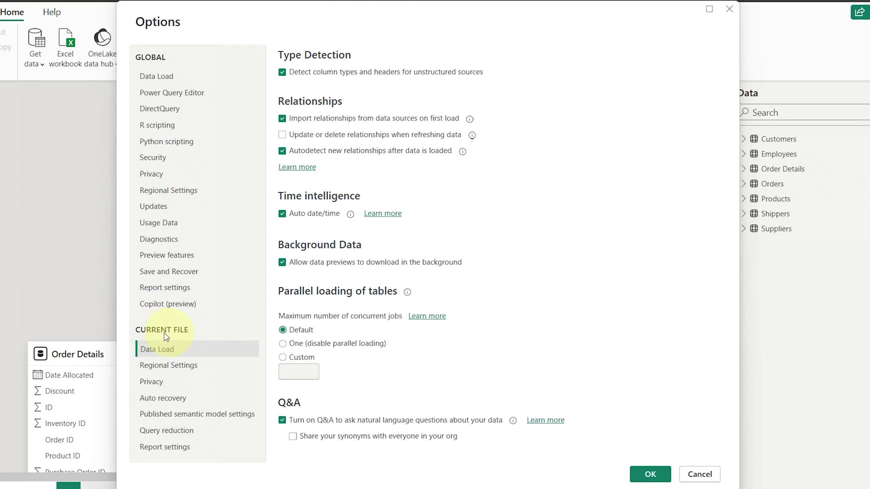
Tick 'Update or delete relationships when refreshing data' and confirm with OK
{"action": "left_click", "coordinate": [166, 349]}
{"action": "left_click", "coordinate": [651, 476]}
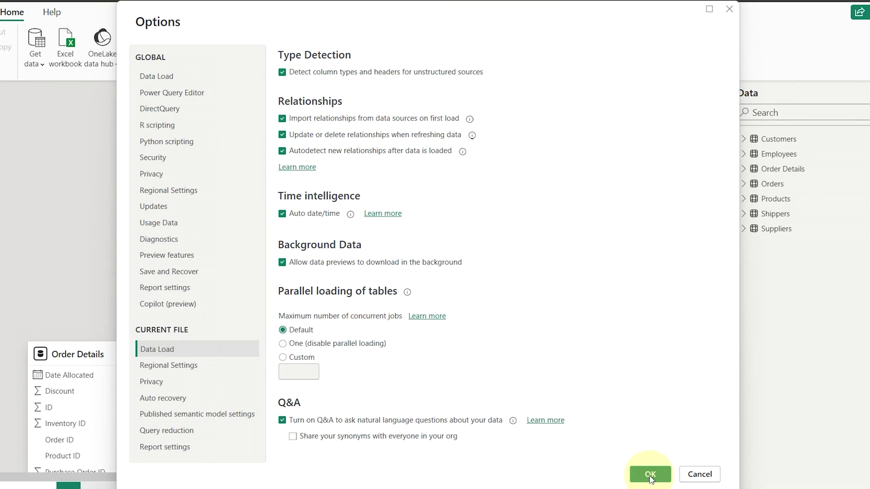
Close the Options dialog and start a new blank report
{"action": "left_click", "coordinate": [650, 477]}
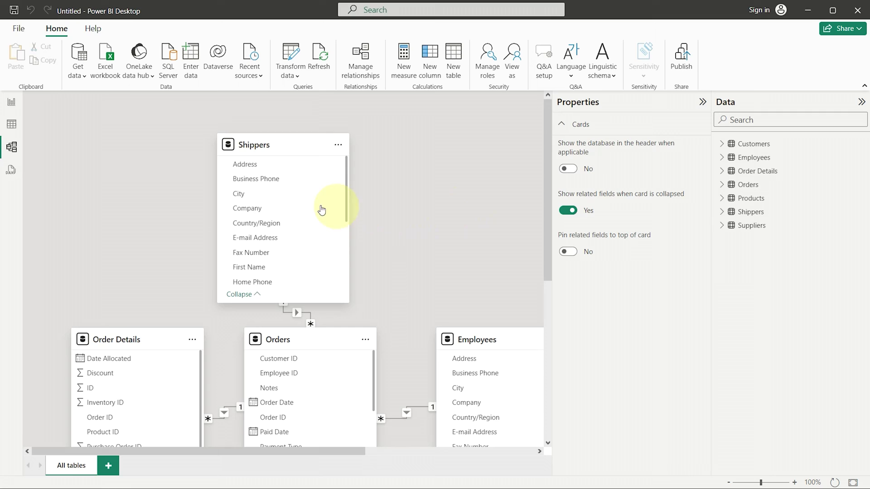
{"action": "left_click", "coordinate": [19, 29]}
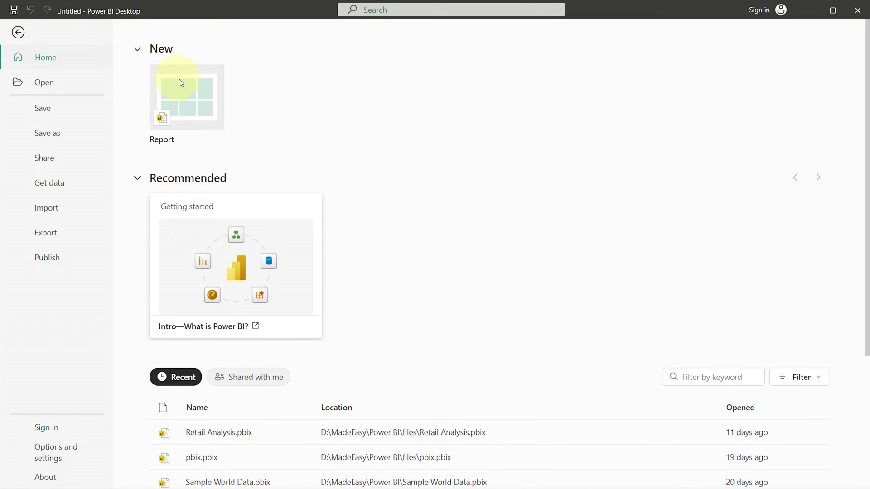
{"action": "left_click", "coordinate": [189, 97]}
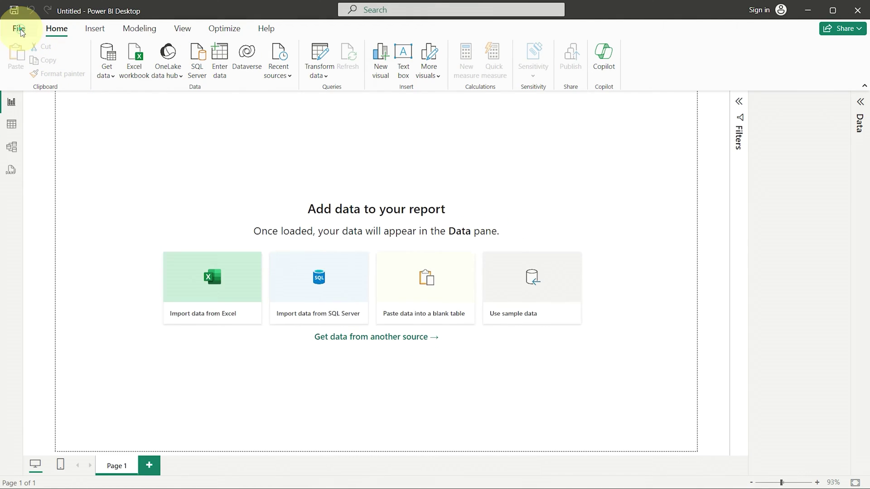
In the new report's current-file Data Load options, turn off relationship import and autodetect
{"action": "left_click", "coordinate": [17, 28]}
{"action": "left_click", "coordinate": [57, 452]}
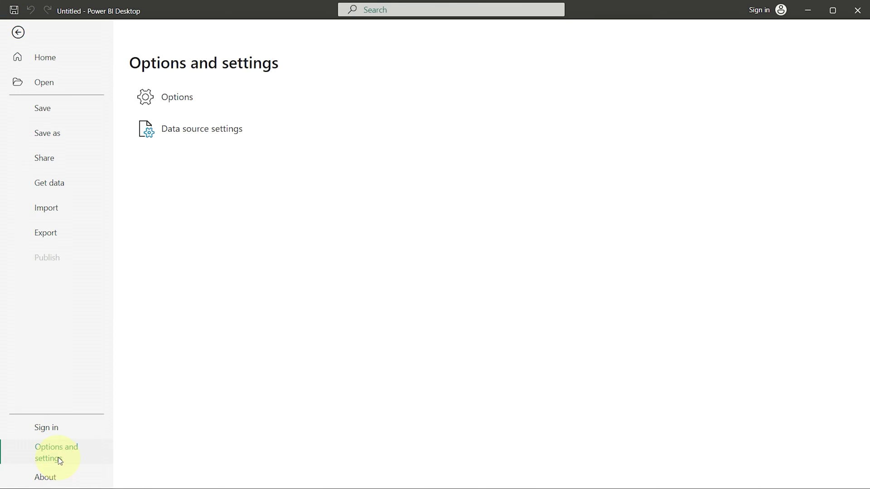
{"action": "left_click", "coordinate": [183, 93]}
{"action": "left_click", "coordinate": [200, 334]}
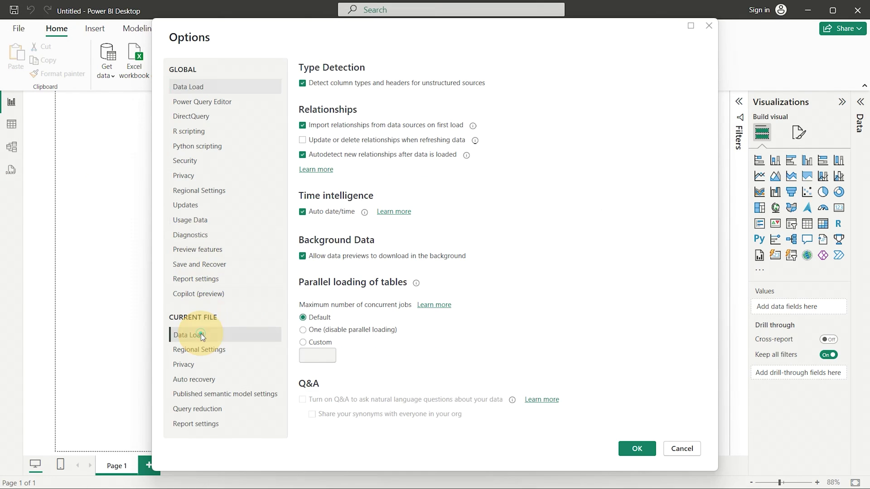
{"action": "left_click", "coordinate": [303, 126]}
{"action": "left_click", "coordinate": [301, 154]}
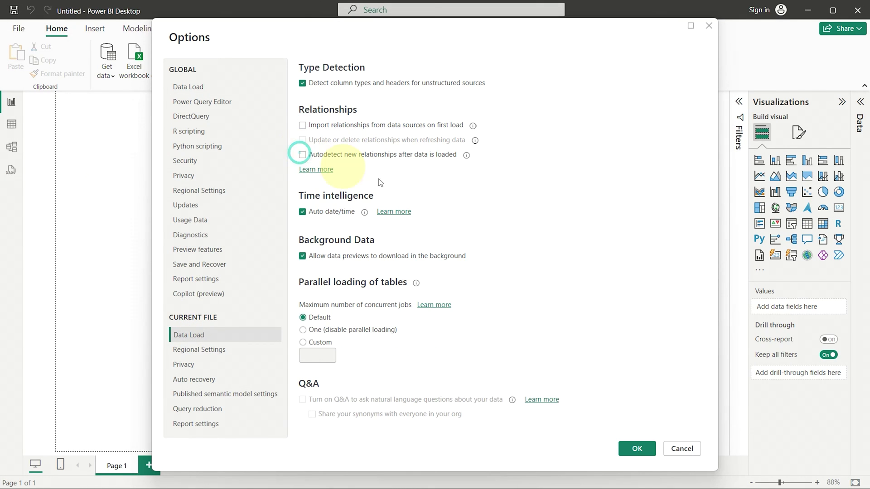
{"action": "left_click", "coordinate": [637, 448]}
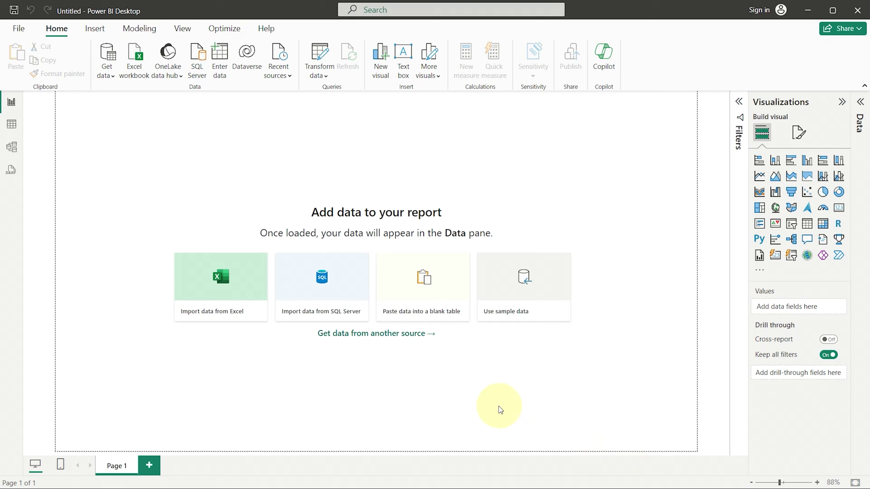
Connect the new report to Northwind.accdb via the Access database connector
{"action": "left_click", "coordinate": [107, 54]}
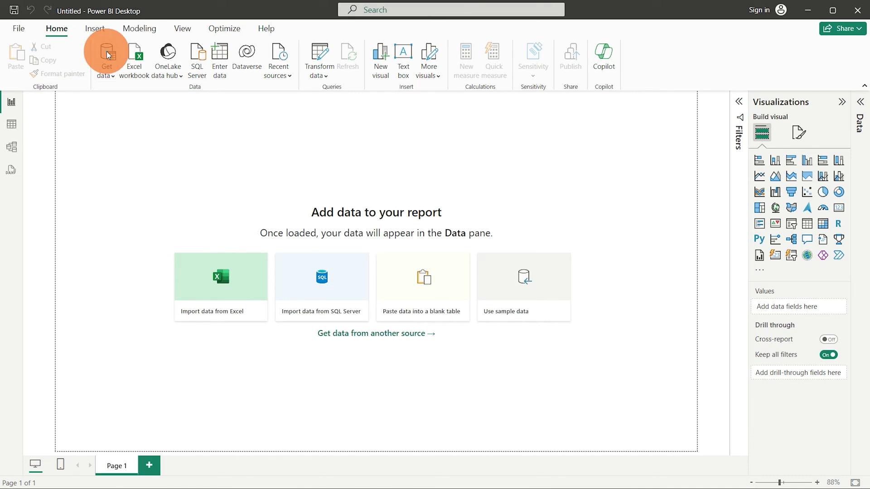
{"action": "left_click", "coordinate": [279, 161]}
{"action": "double_click", "coordinate": [402, 138]}
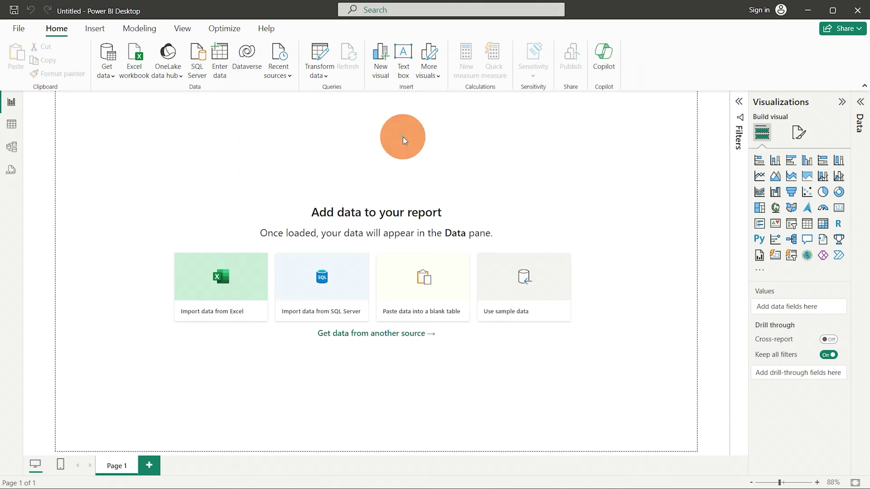
{"action": "left_click", "coordinate": [398, 225]}
{"action": "left_click", "coordinate": [498, 352]}
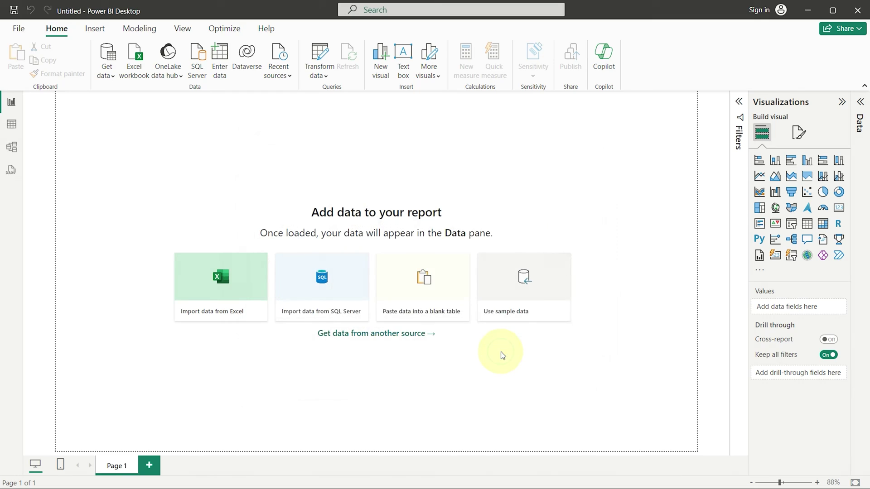
Tick Customers, Employees, Order Details, Orders, Products, Shippers and Suppliers and load them
{"action": "left_click", "coordinate": [220, 311]}
{"action": "left_click", "coordinate": [220, 325]}
{"action": "left_click", "coordinate": [220, 339]}
{"action": "left_click", "coordinate": [220, 353]}
{"action": "left_click", "coordinate": [220, 367]}
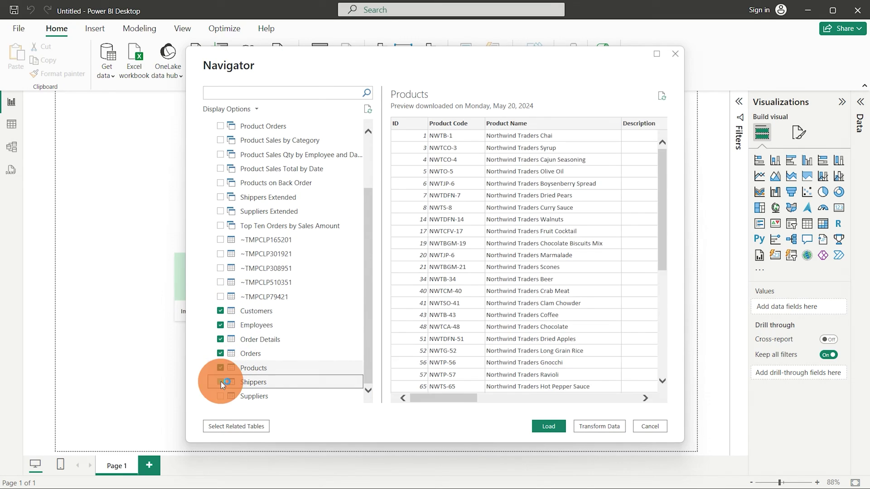
{"action": "left_click", "coordinate": [220, 382]}
{"action": "left_click", "coordinate": [220, 396]}
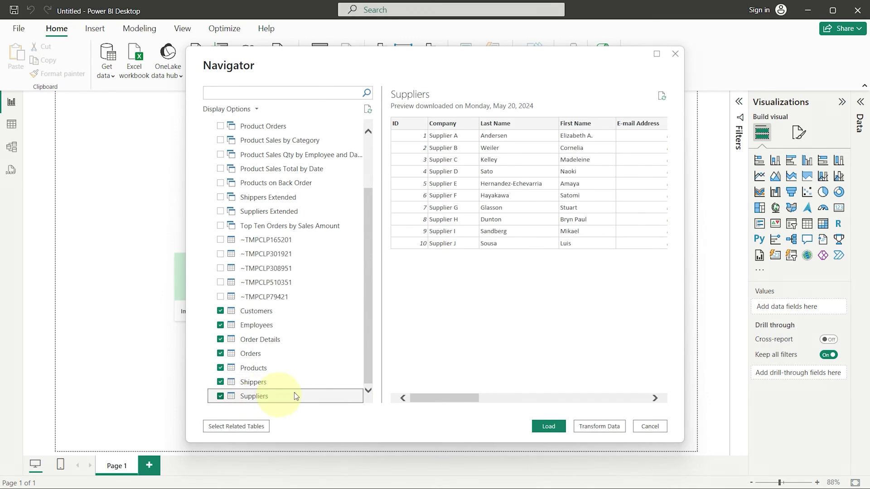
{"action": "left_click", "coordinate": [547, 428]}
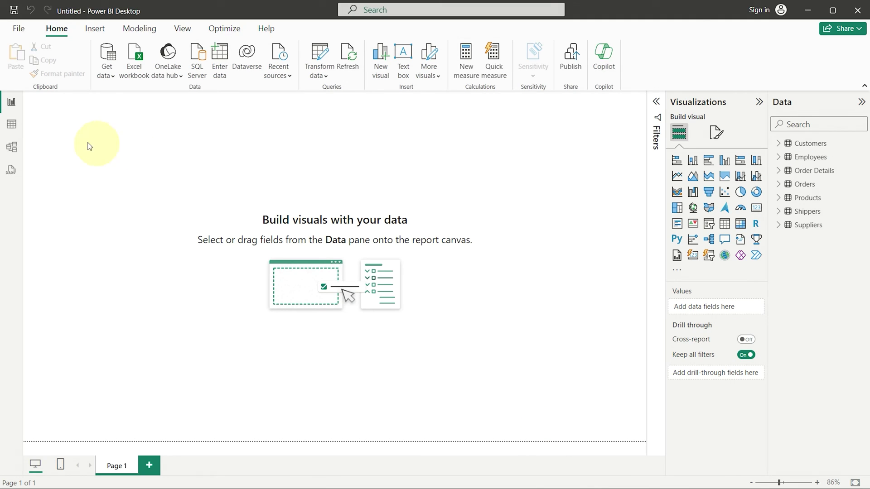
{"action": "left_click", "coordinate": [11, 146]}
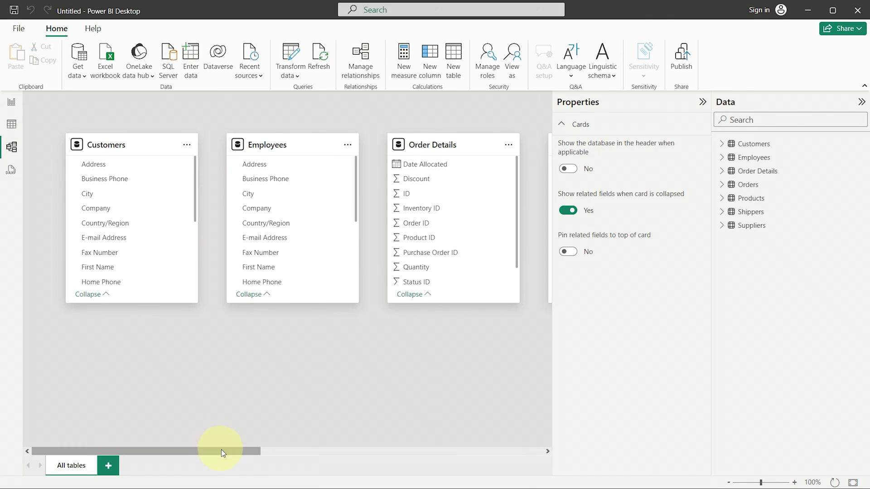
Pan the model diagram to view the seven unlinked Northwind table cards
{"action": "left_click_drag", "start_coordinate": [222, 451], "coordinate": [182, 460]}
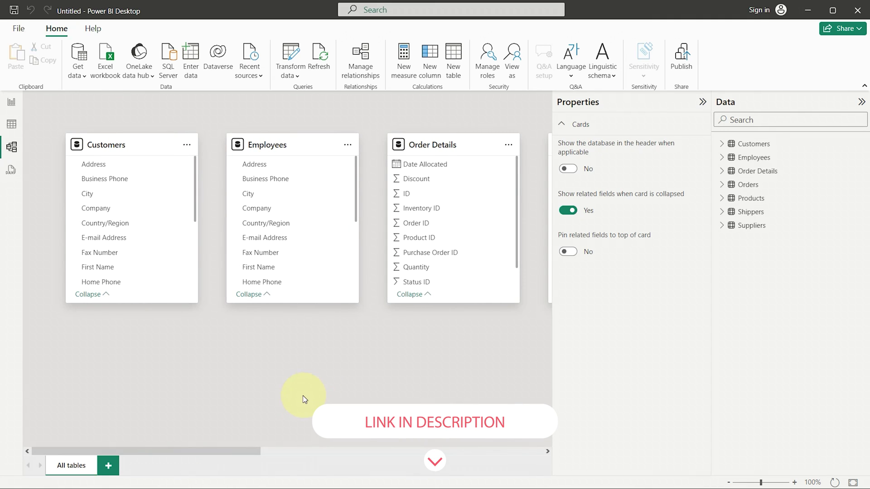